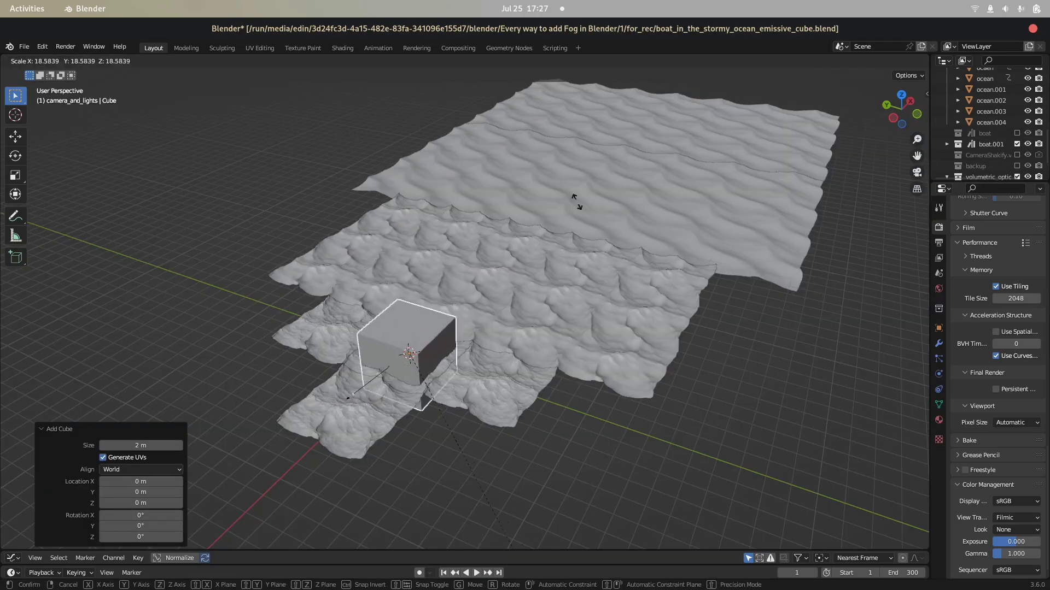
# Scale the new cube up to about 18.6 so it encloses the ocean surface
pyautogui.press('s')
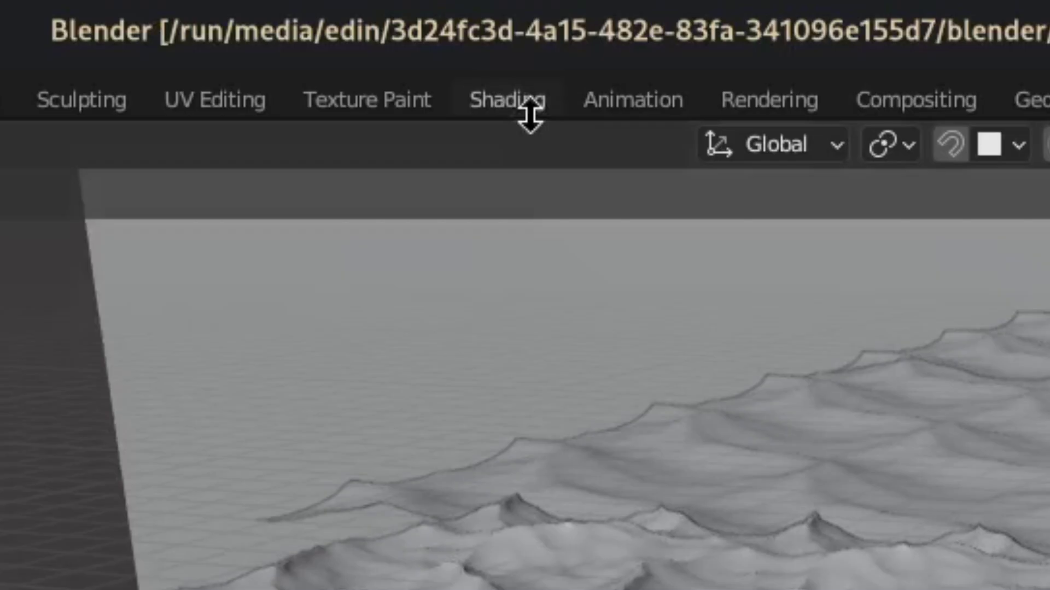
# Link the Emission node into the cube material's Volume socket and set its strength to 0.002
pyautogui.moveTo(405, 434); pyautogui.dragTo(442, 435)
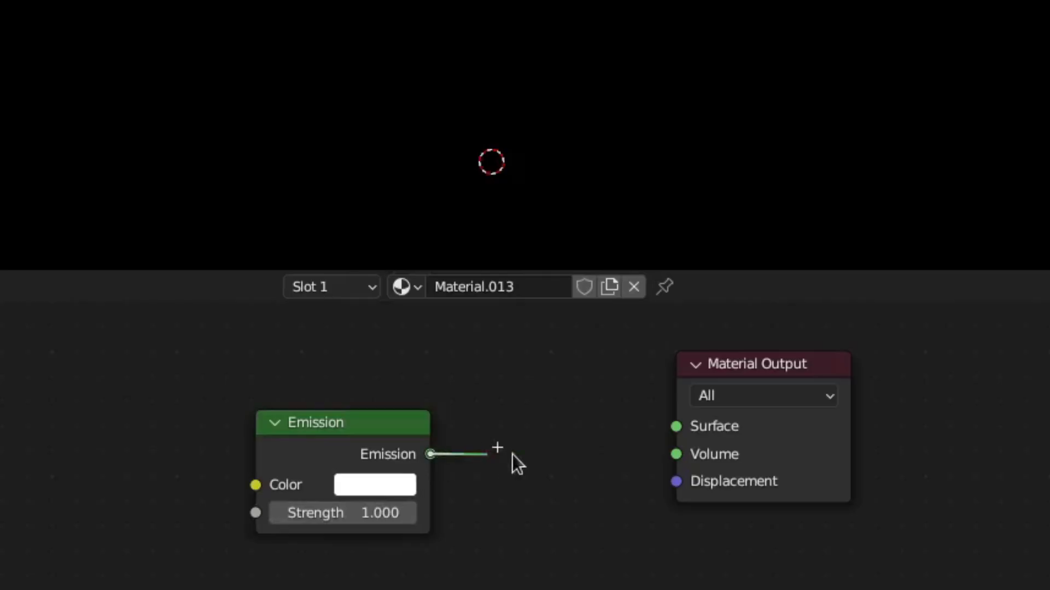
pyautogui.moveTo(659, 455); pyautogui.dragTo(664, 456)
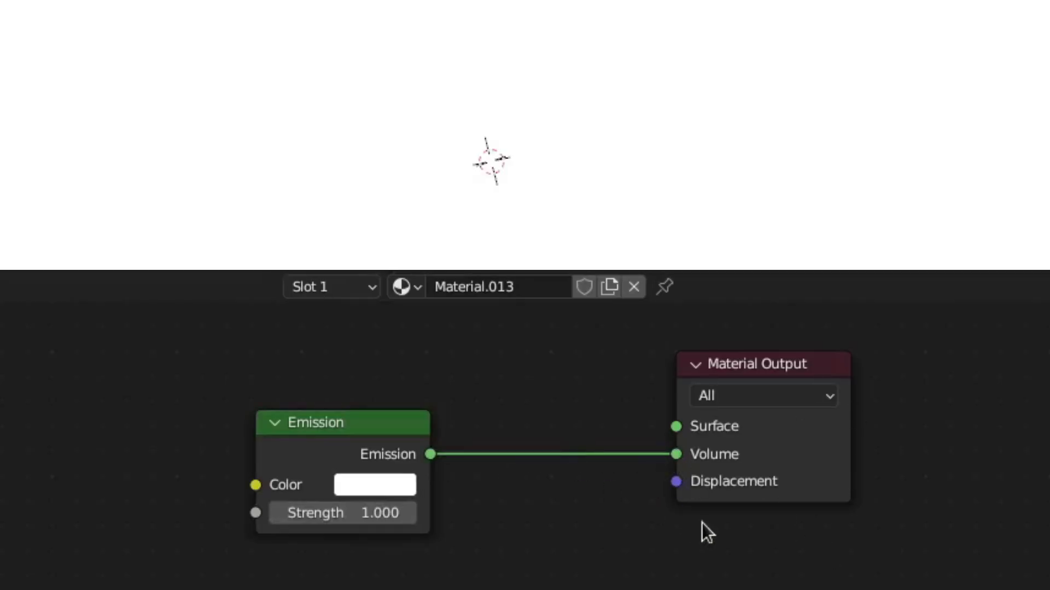
pyautogui.doubleClick(366, 461)
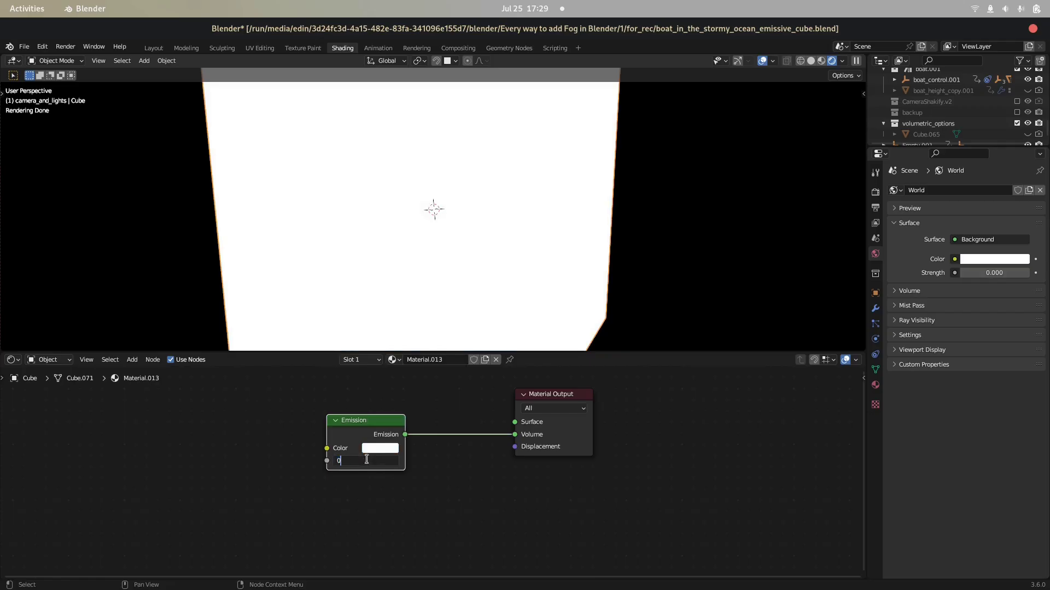
pyautogui.write('0.002')
pyautogui.press('Return')
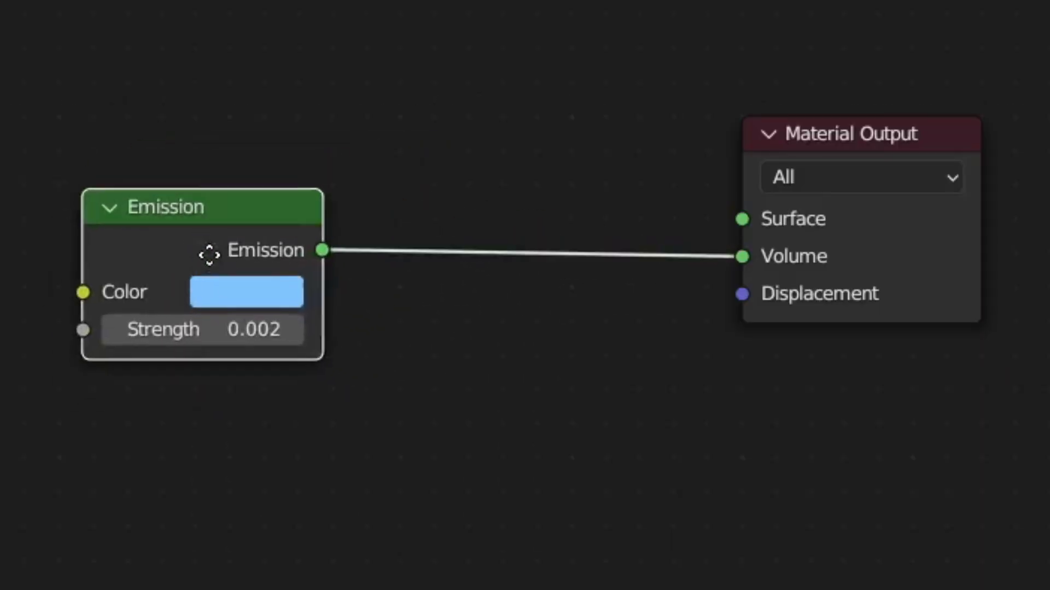
# Replace the Emission node with a Principled Volume linked to the material's Volume socket
pyautogui.press('x')
pyautogui.hotkey('shift', 'a')
pyautogui.write('principled vol')
pyautogui.press('Return')
pyautogui.click(37, 156)
pyautogui.moveTo(445, 206); pyautogui.dragTo(742, 256)
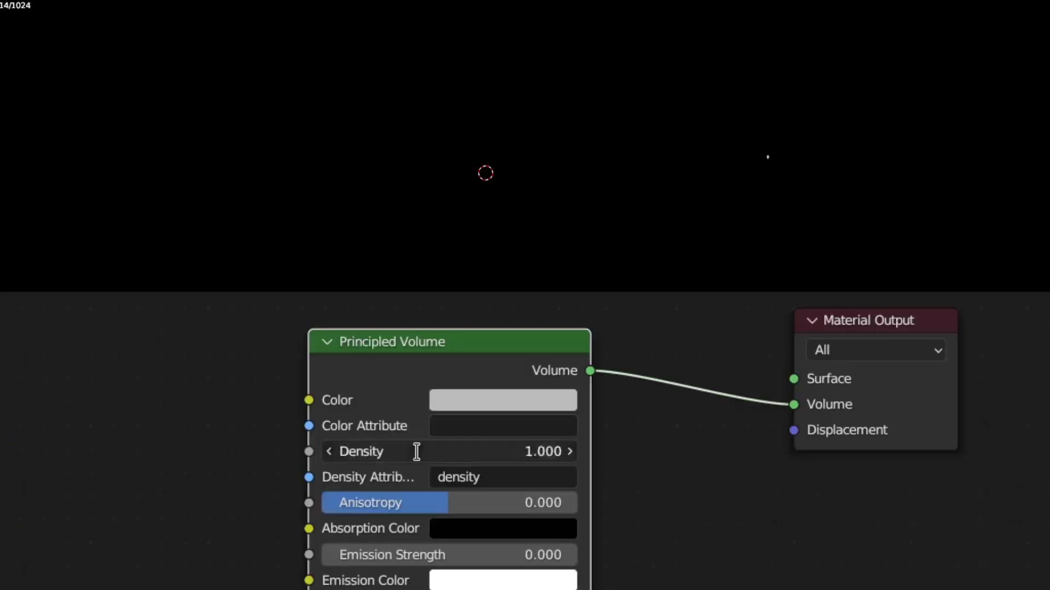
# Set the Principled Volume density to 0.001 and its colour to pale blue
pyautogui.write('001')
pyautogui.press('Return')
pyautogui.click(503, 401)
pyautogui.click(517, 149)
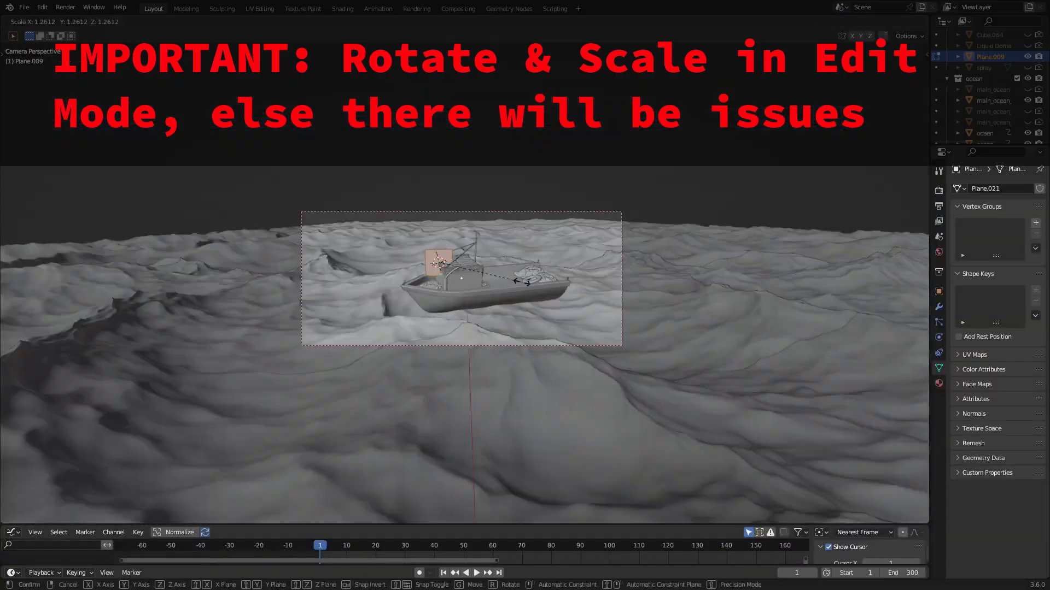
# Add a scaled fog-card plane and chain Texture Coordinate, Separate XYZ and Map Range nodes in its material
pyautogui.press('s')
pyautogui.click(729, 241)
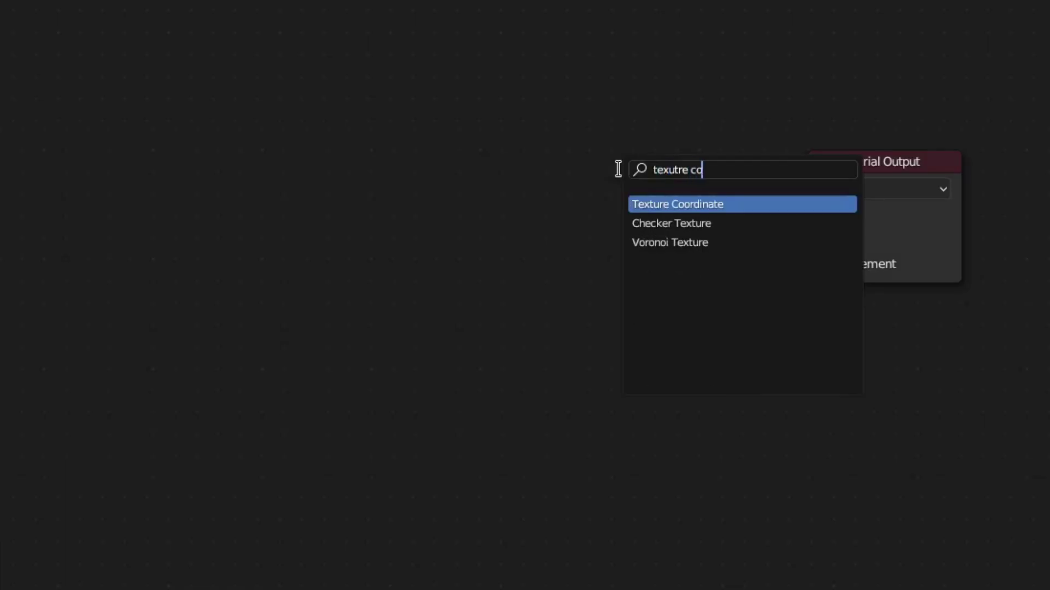
pyautogui.press('Return')
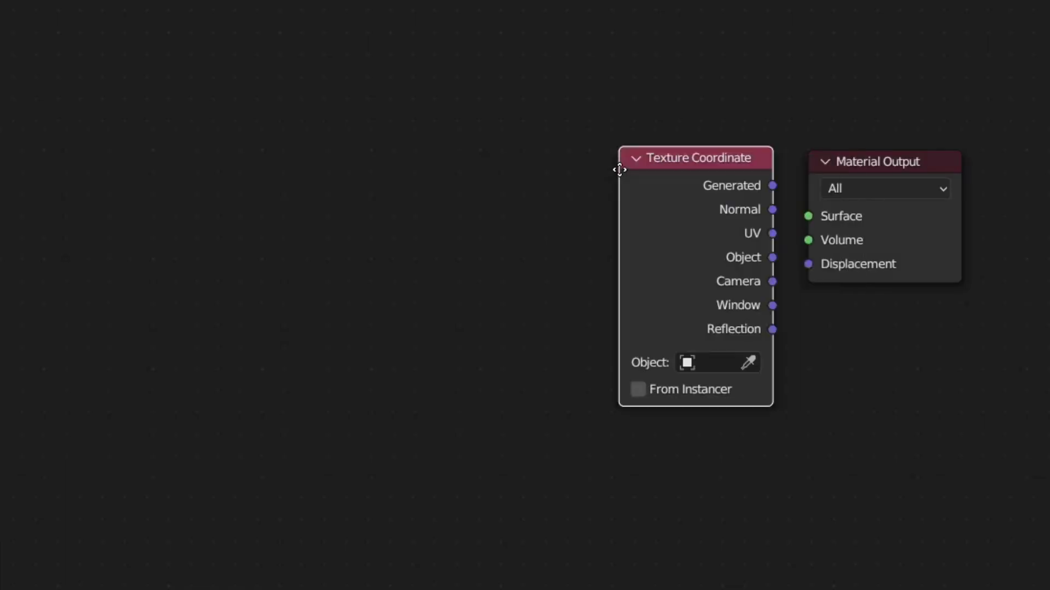
pyautogui.click(11, 159)
pyautogui.moveTo(162, 297); pyautogui.dragTo(307, 288)
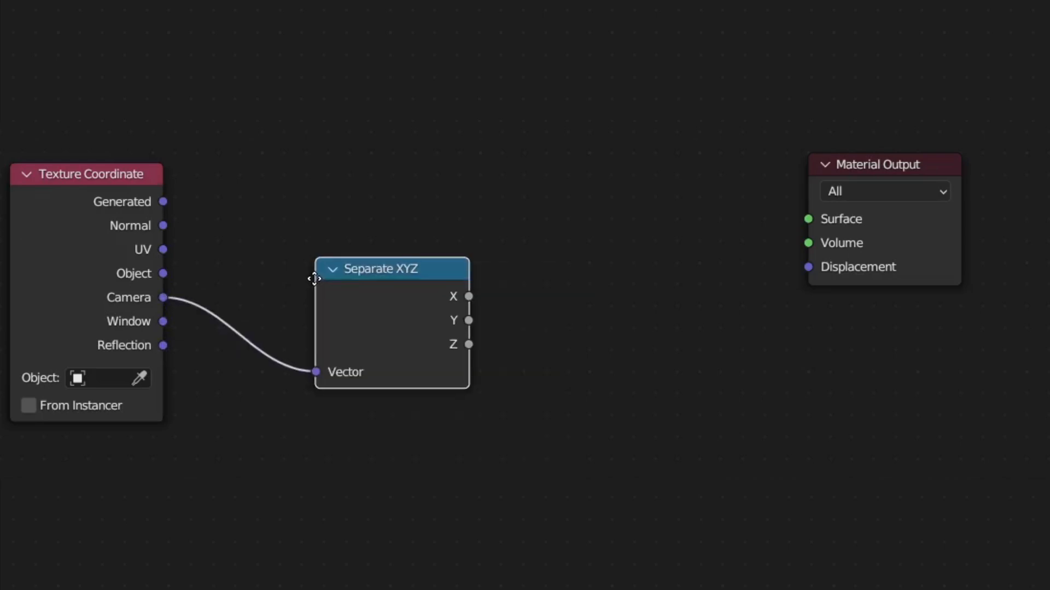
pyautogui.write('map range')
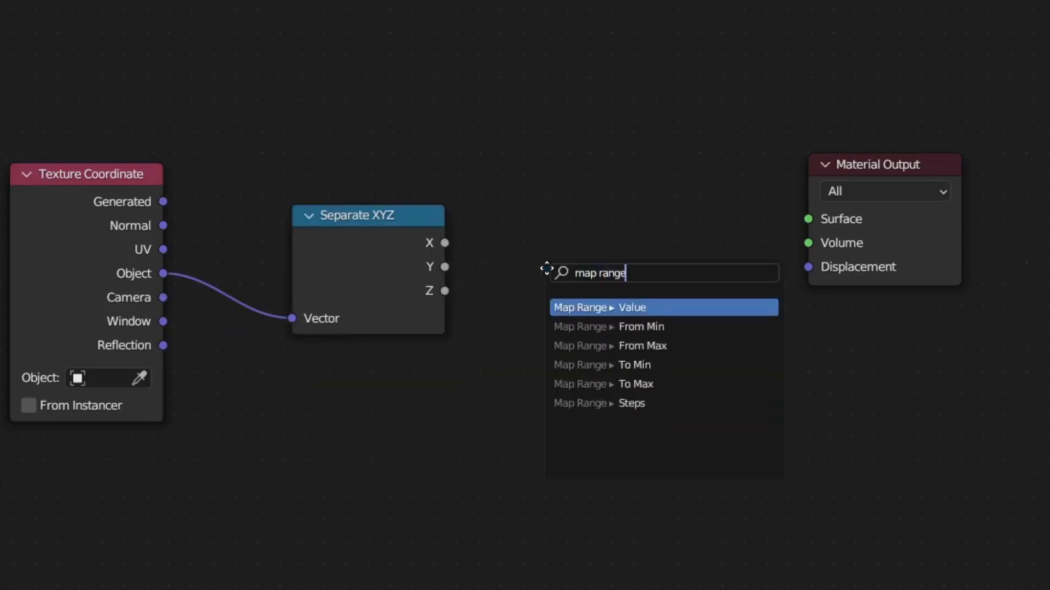
pyautogui.press('Return')
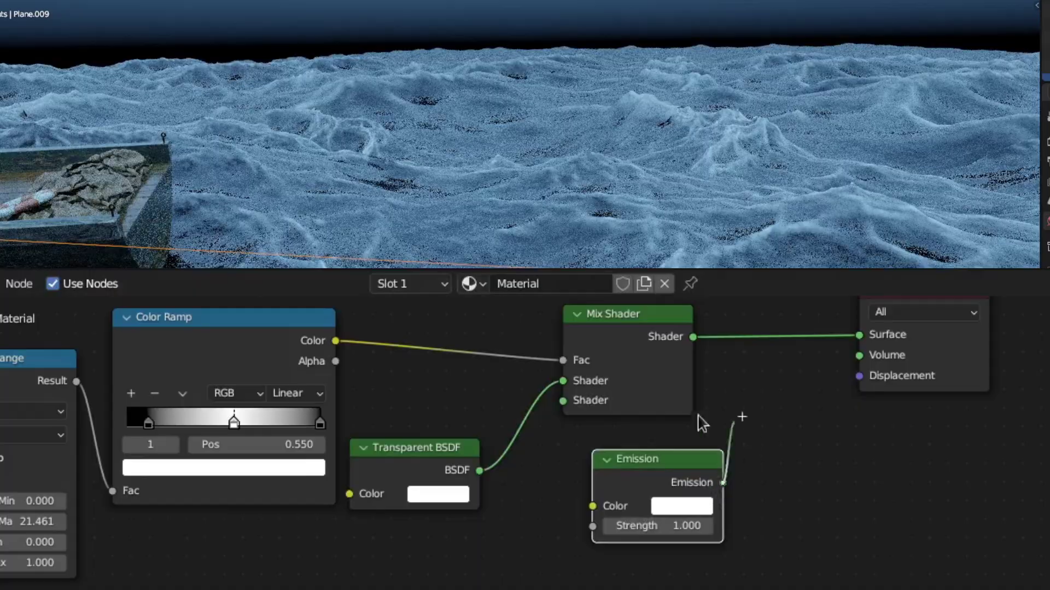
# Feed Emission into the Mix Shader's second shader and tint it pale blue
pyautogui.moveTo(569, 418); pyautogui.dragTo(563, 401)
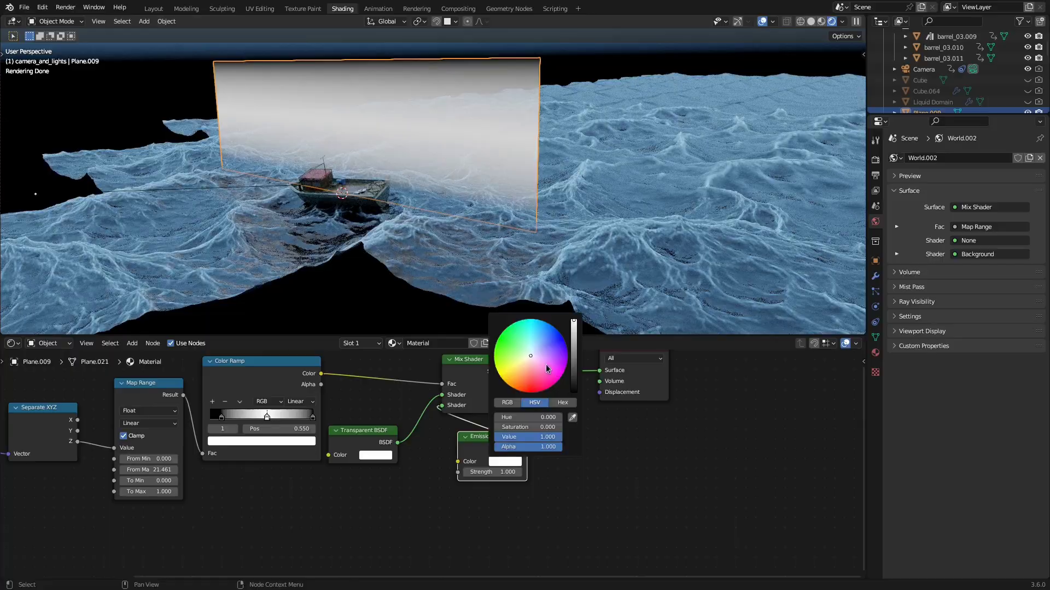
pyautogui.moveTo(548, 369); pyautogui.dragTo(537, 348)
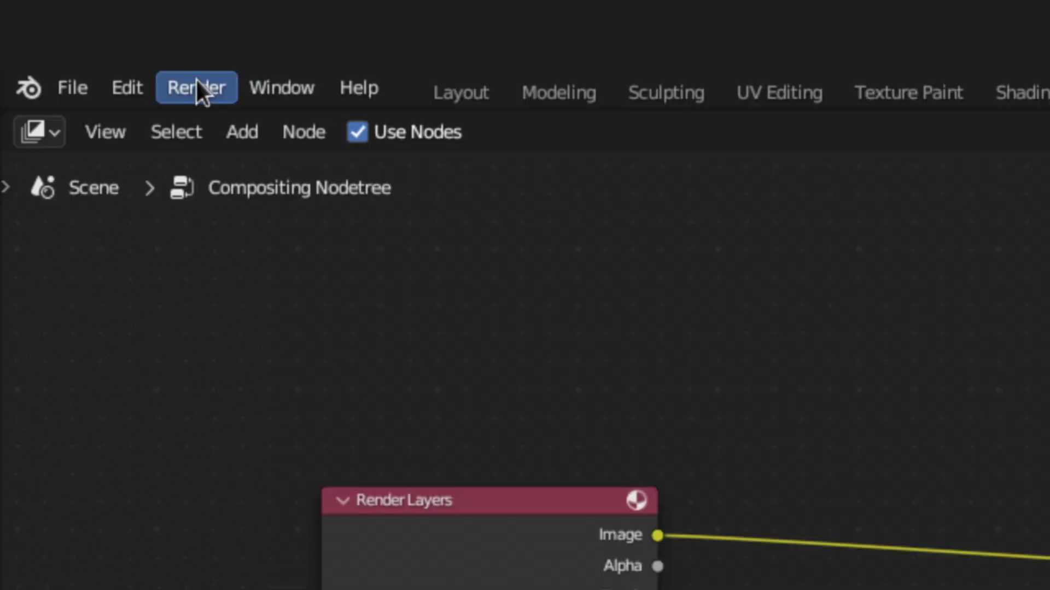
# Render the current frame and bring up the Compositing workspace
pyautogui.click(200, 90)
pyautogui.click(206, 133)
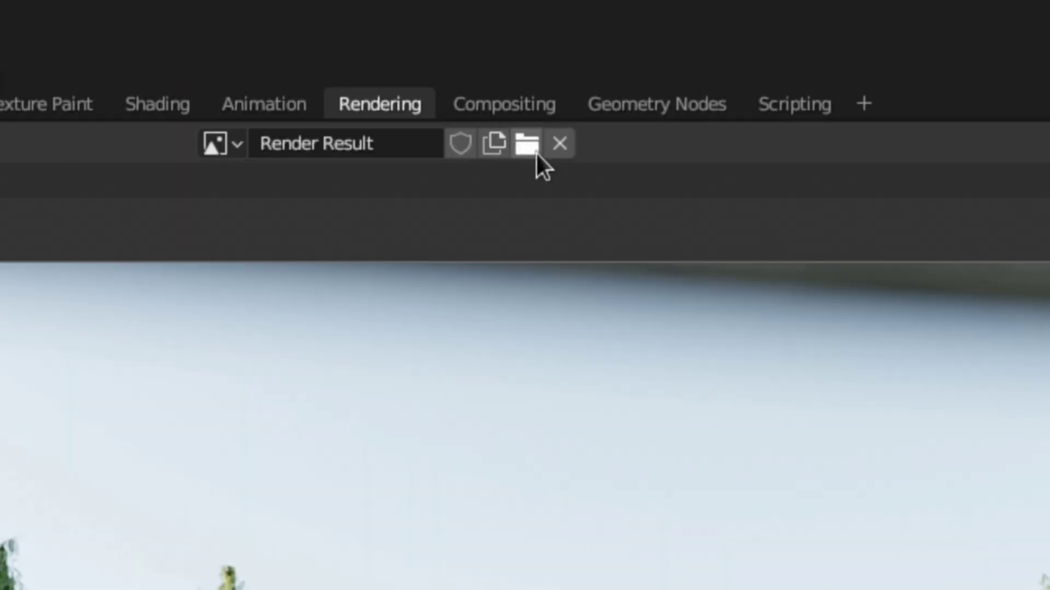
pyautogui.click(499, 112)
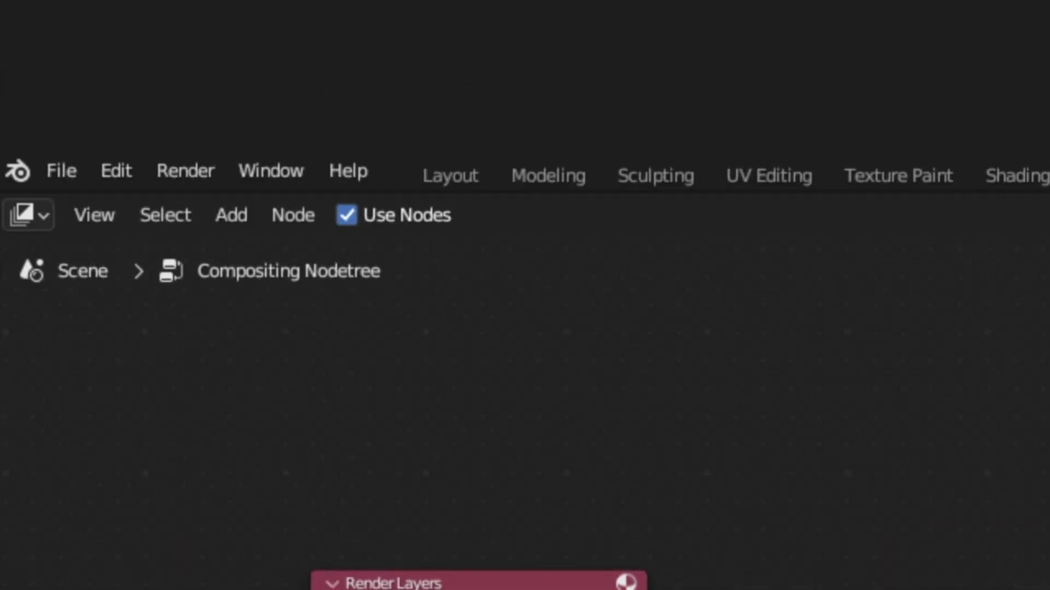
# Add an Alpha Over fed by the rendered image, replacing the direct render-to-composite link
pyautogui.hotkey('shift', 'a')
pyautogui.write('alpha o')
pyautogui.press('Return')
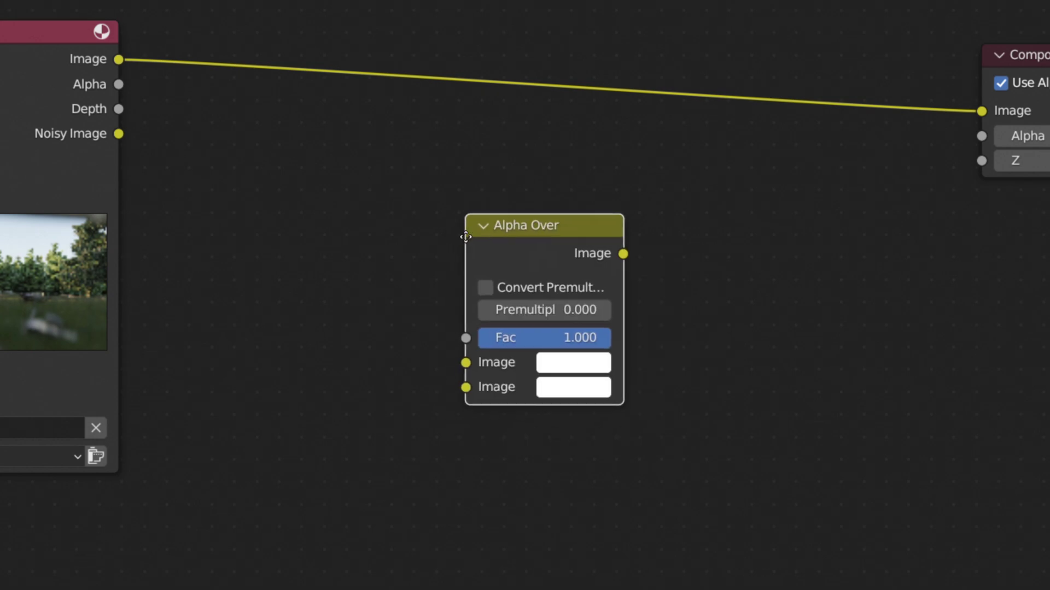
pyautogui.click(488, 158)
pyautogui.moveTo(118, 59); pyautogui.dragTo(351, 214)
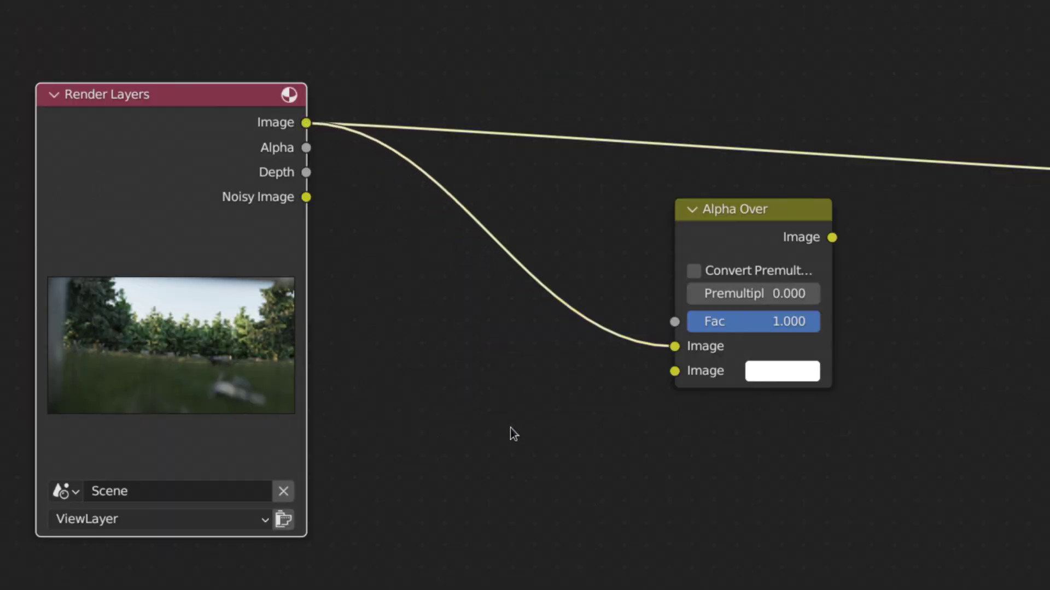
pyautogui.click(782, 371)
pyautogui.keyDown('ctrl'); pyautogui.moveTo(175, 159); pyautogui.dragTo(173, 208, button='right'); pyautogui.keyUp('ctrl')
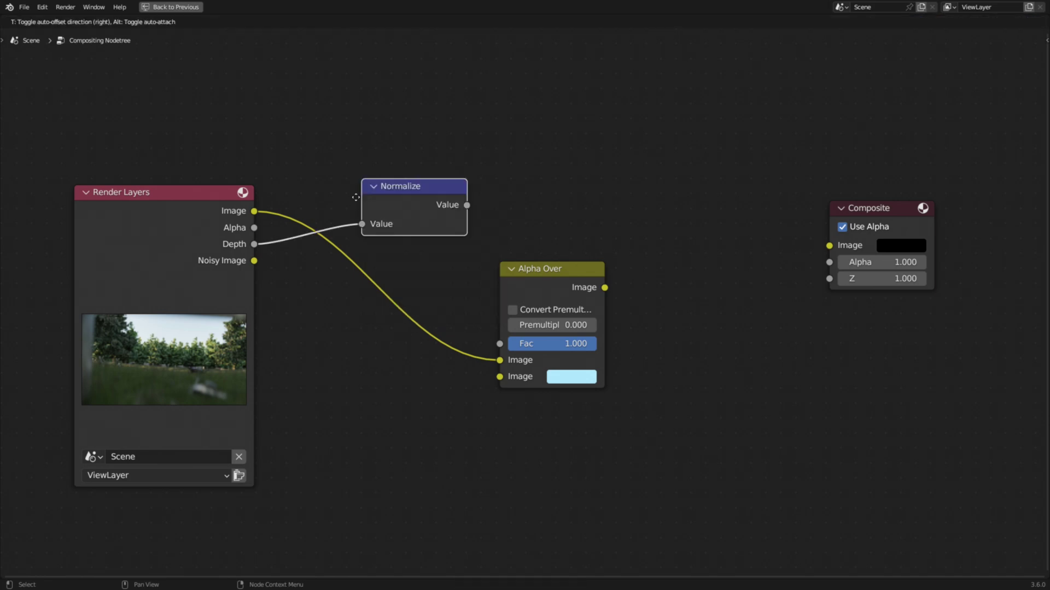
# Insert a Color Ramp after Normalize with stops at about 0.045 and 0.759, white slightly dimmed
pyautogui.moveTo(442, 288); pyautogui.dragTo(551, 271)
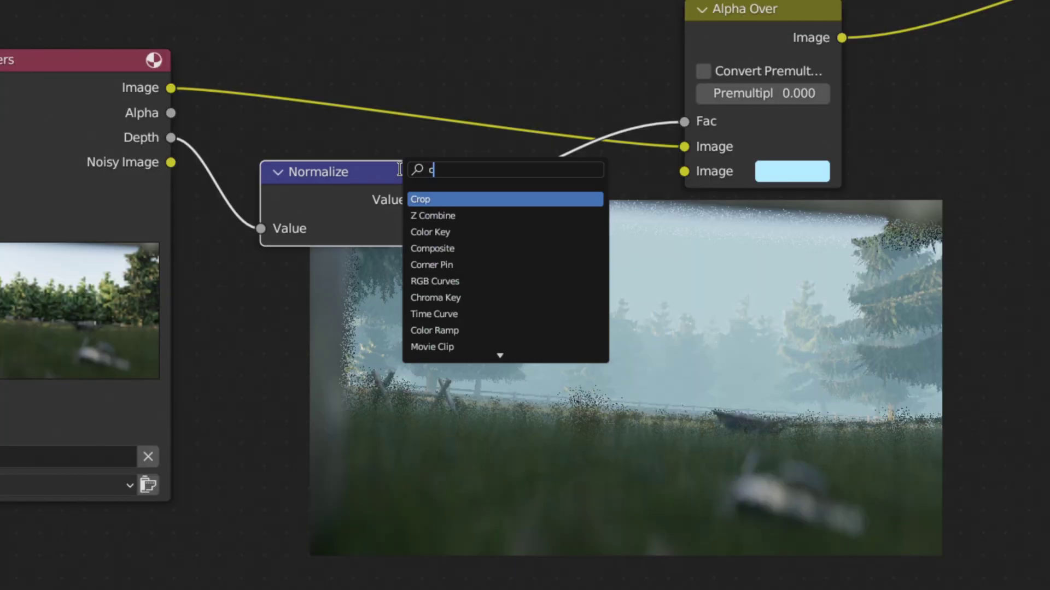
pyautogui.write('olor ram')
pyautogui.press('Return')
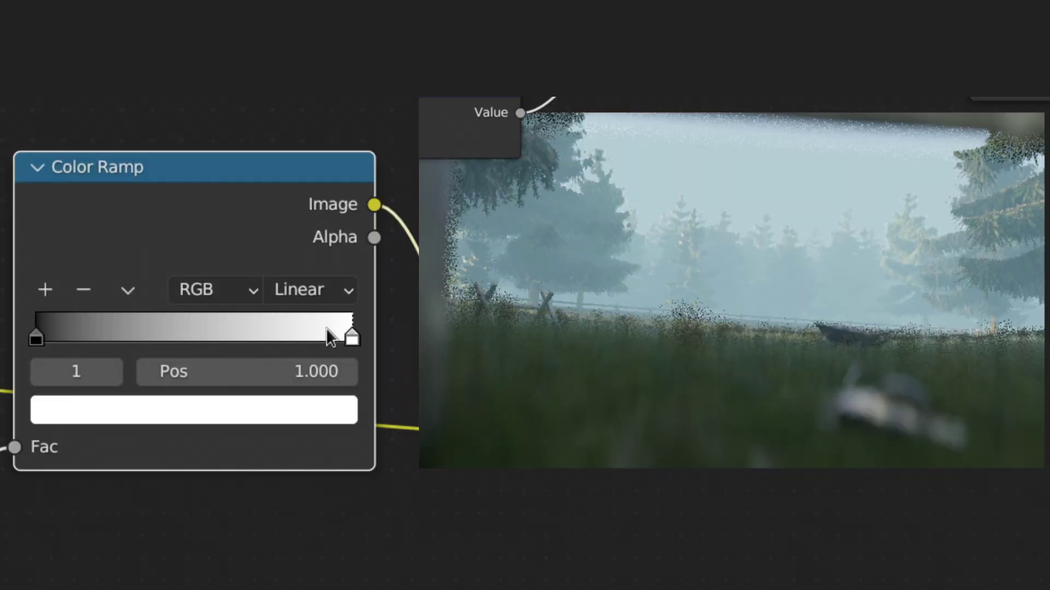
pyautogui.moveTo(352, 336); pyautogui.dragTo(276, 336)
pyautogui.moveTo(60, 316); pyautogui.dragTo(73, 316)
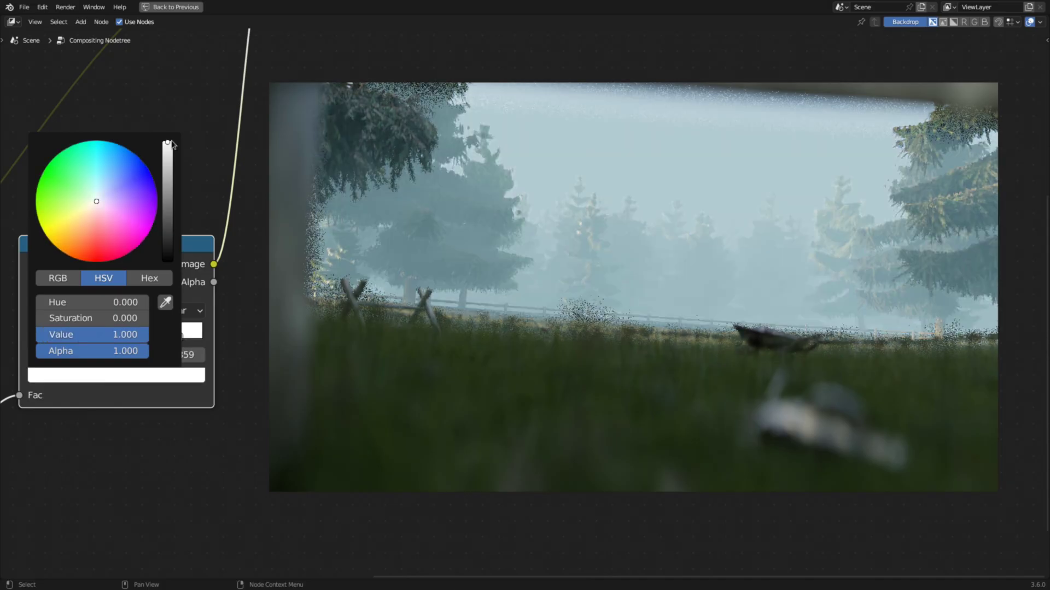
pyautogui.moveTo(171, 148); pyautogui.dragTo(168, 227)
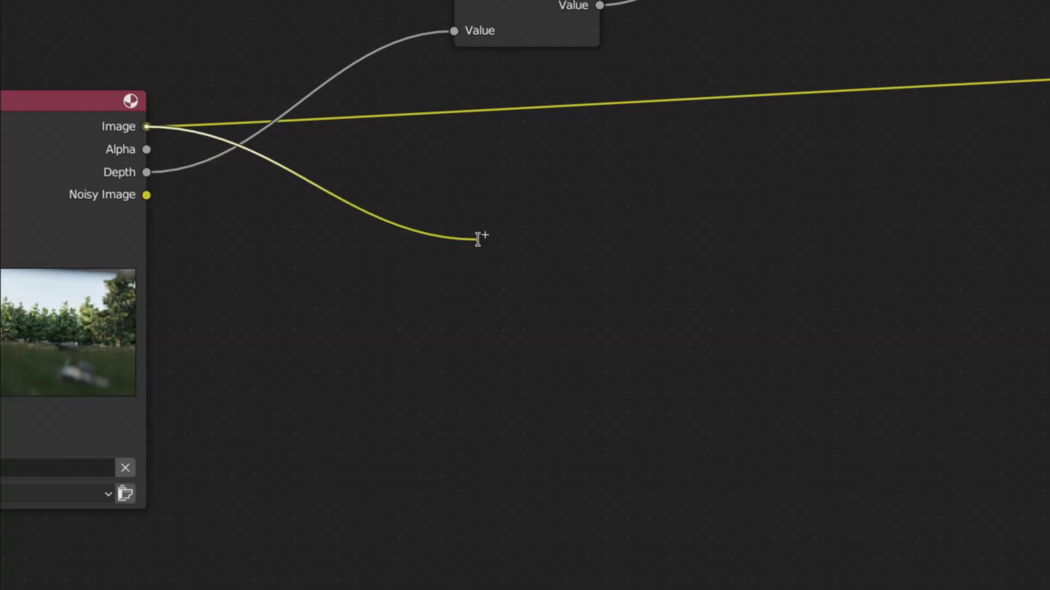
# Branch the rendered image into a Glare node set to Fog Glow with Mix 1
pyautogui.moveTo(480, 237); pyautogui.dragTo(477, 239)
pyautogui.write('glare')
pyautogui.press('Return')
pyautogui.click(547, 285)
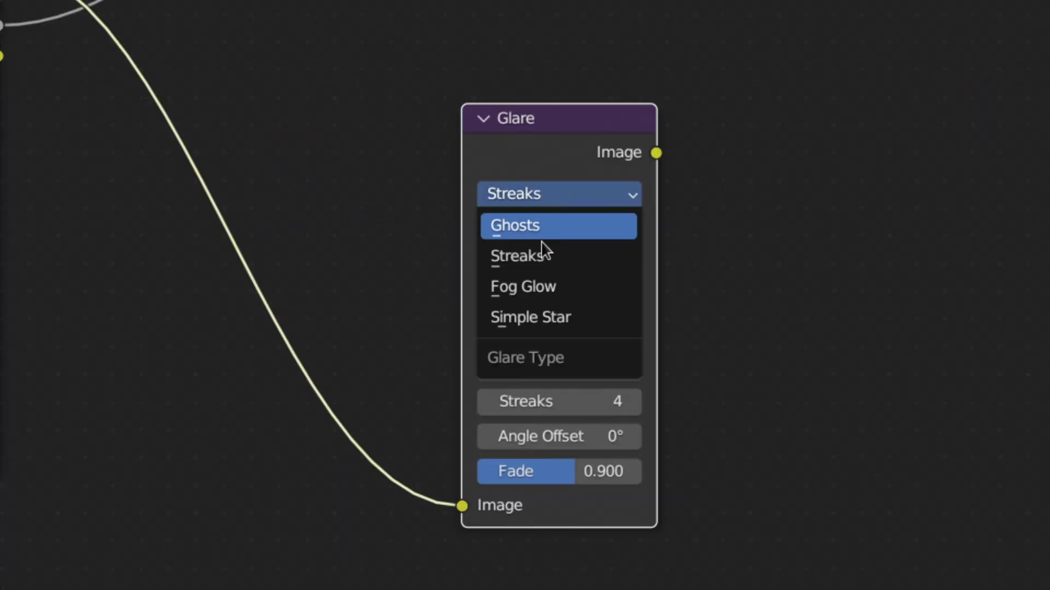
pyautogui.click(523, 355)
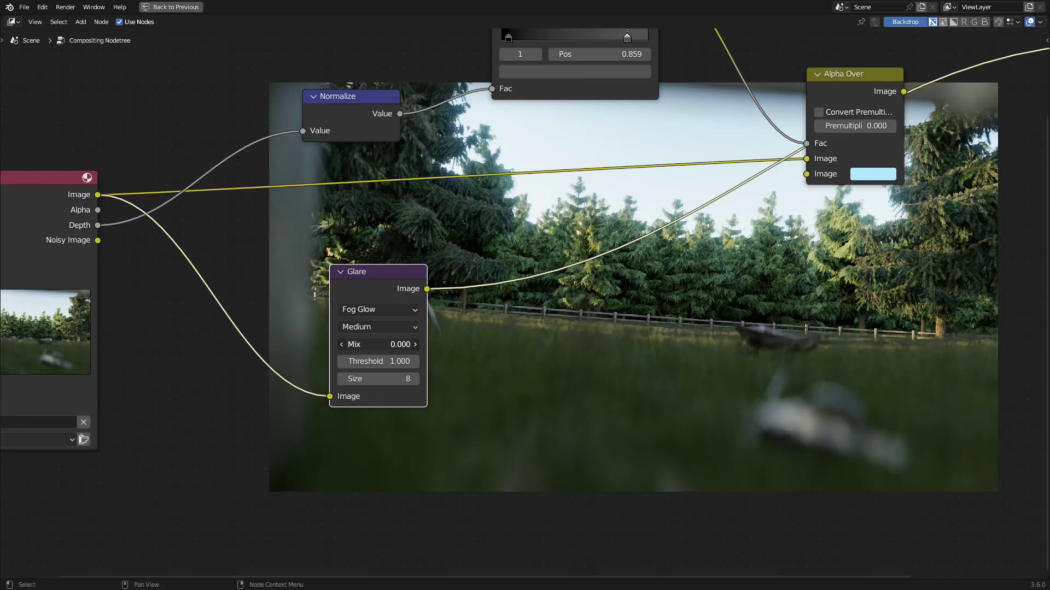
pyautogui.write('1')
pyautogui.press('Return')
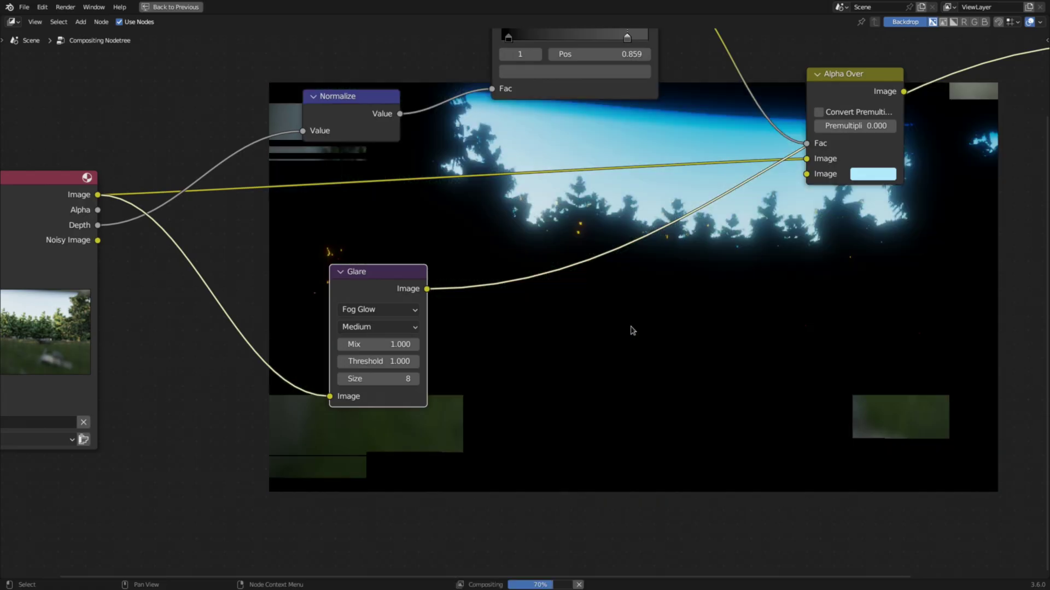
pyautogui.scroll(1, 601, 322)
# Splice a Sun Beams node after the glare and lengthen its rays to about 0.158
pyautogui.hotkey('shift', 'a')
pyautogui.write('sun')
pyautogui.press('Return')
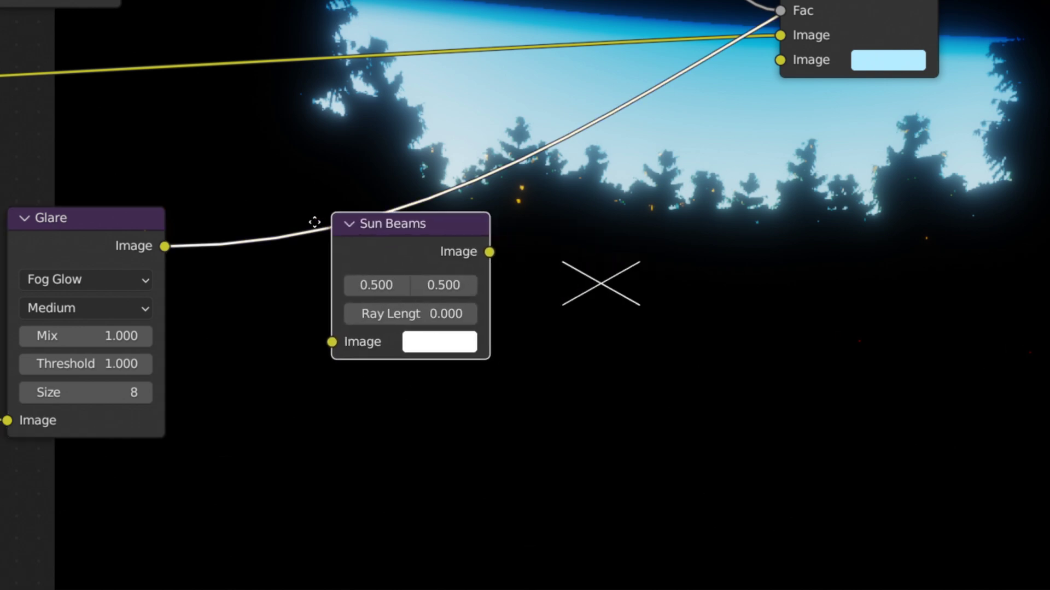
pyautogui.click(317, 216)
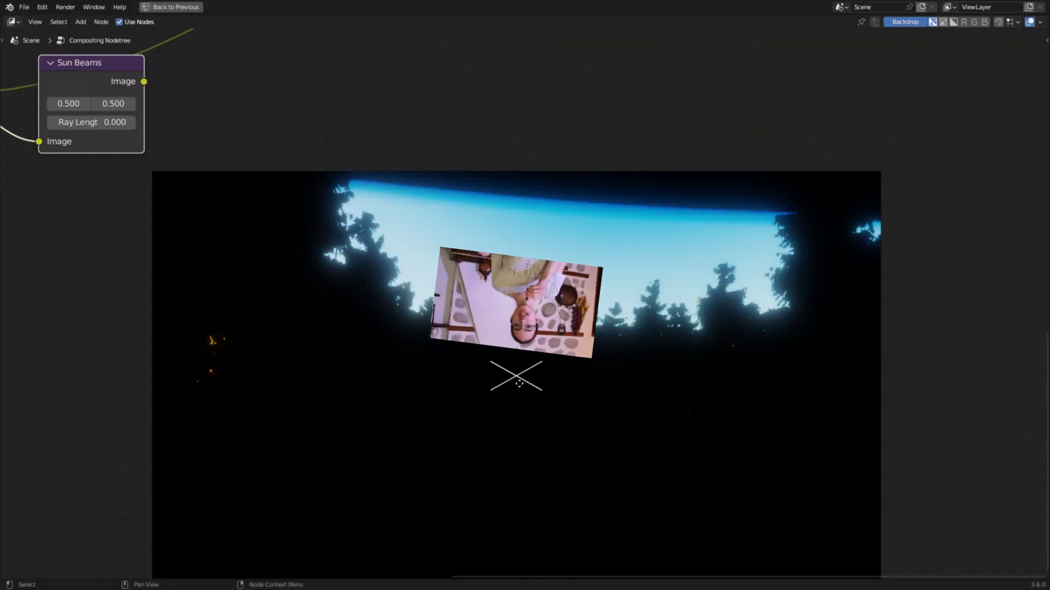
pyautogui.moveTo(350, 17); pyautogui.dragTo(383, 17)
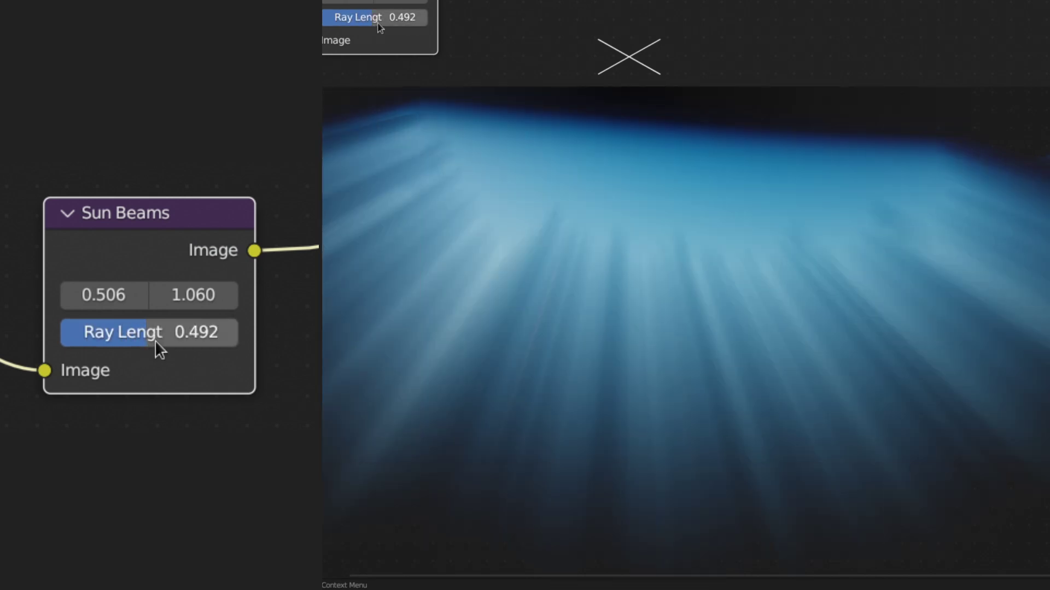
pyautogui.click(378, 21)
# Enter .5 for the ray length, then add a second Alpha Over combining the first Alpha Over and Sun Beams
pyautogui.write('.5')
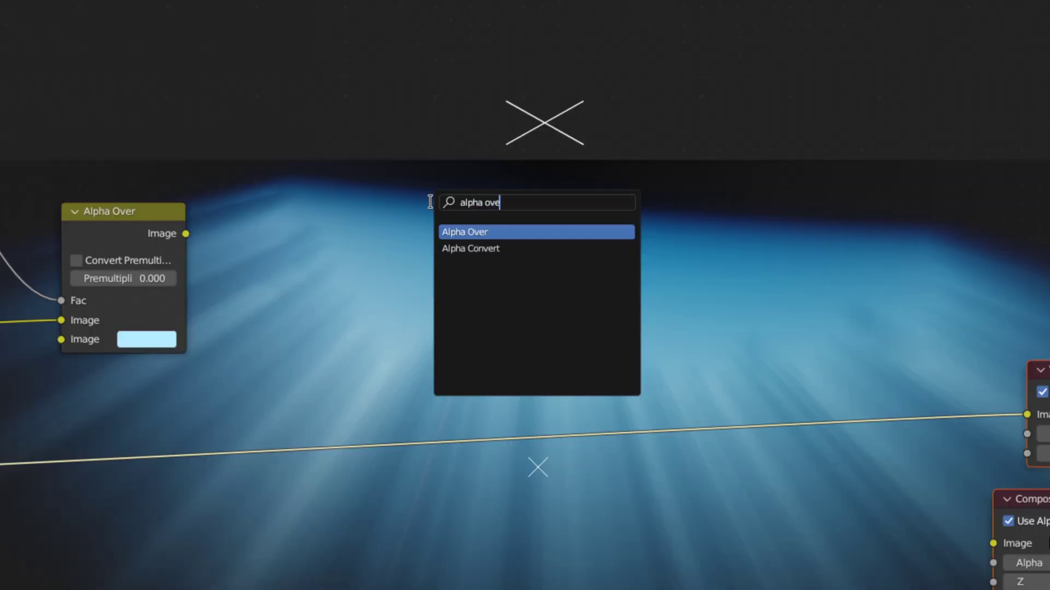
pyautogui.press('Return')
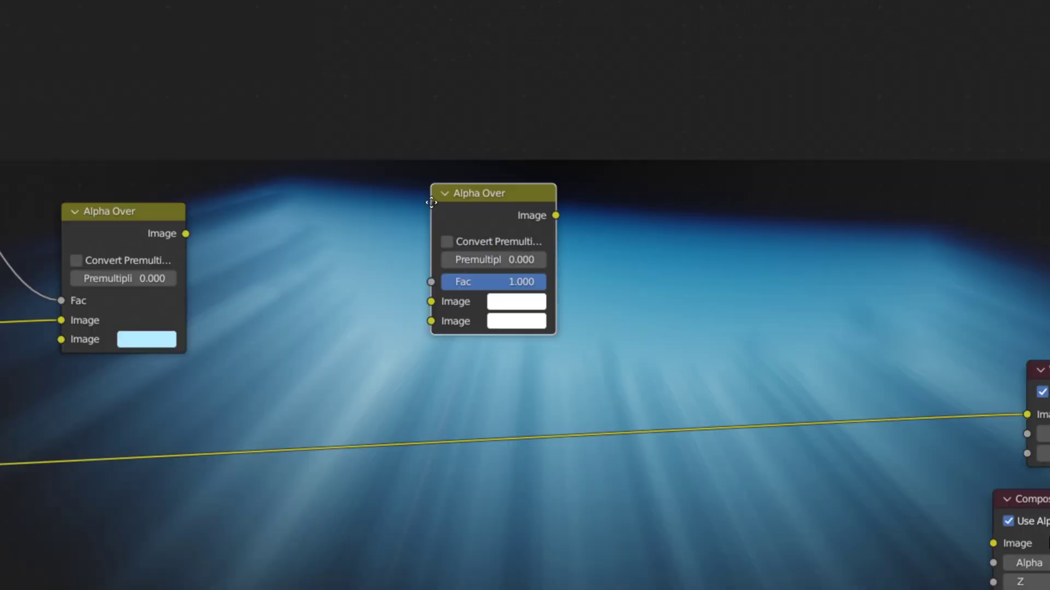
pyautogui.click(565, 312)
pyautogui.moveTo(185, 234); pyautogui.dragTo(267, 241)
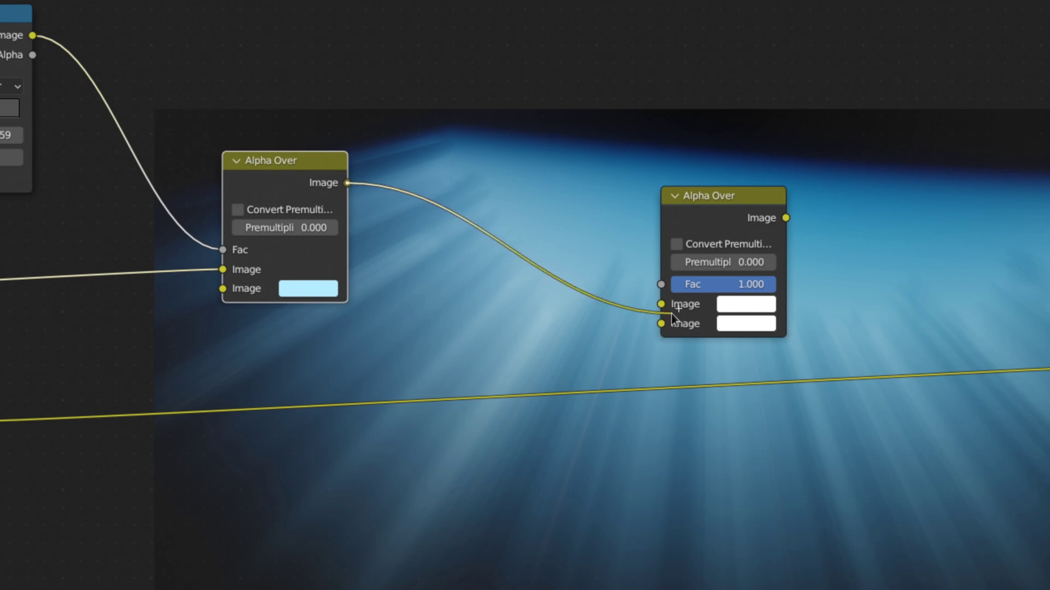
pyautogui.moveTo(547, 396); pyautogui.dragTo(717, 306)
pyautogui.scroll(-1, 546, 396)
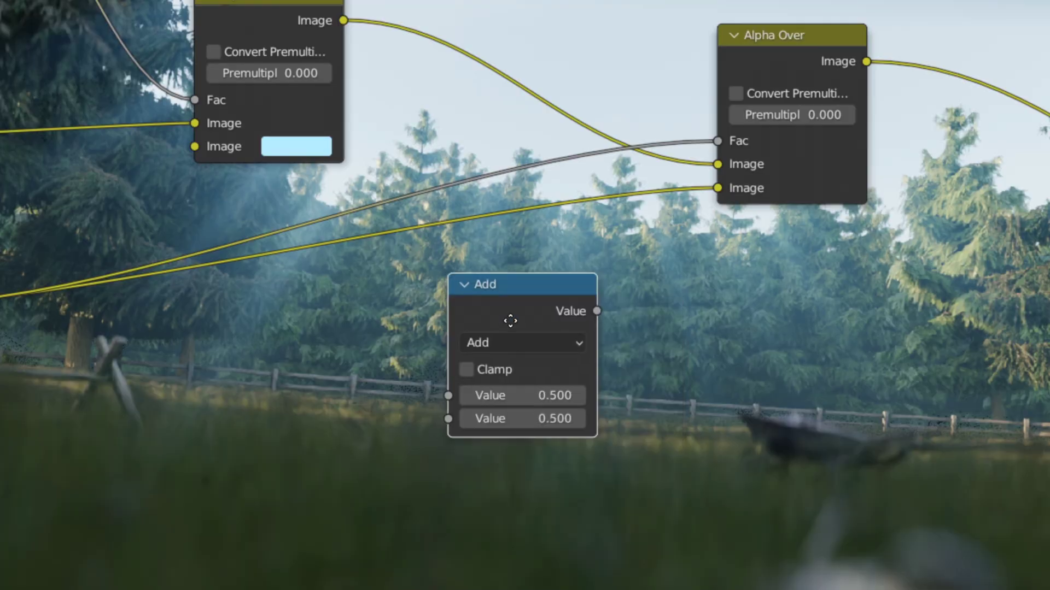
# Drop a Multiply Math node on the factor link and set the final Glare to Fog Glow
pyautogui.click(470, 208)
pyautogui.click(448, 222)
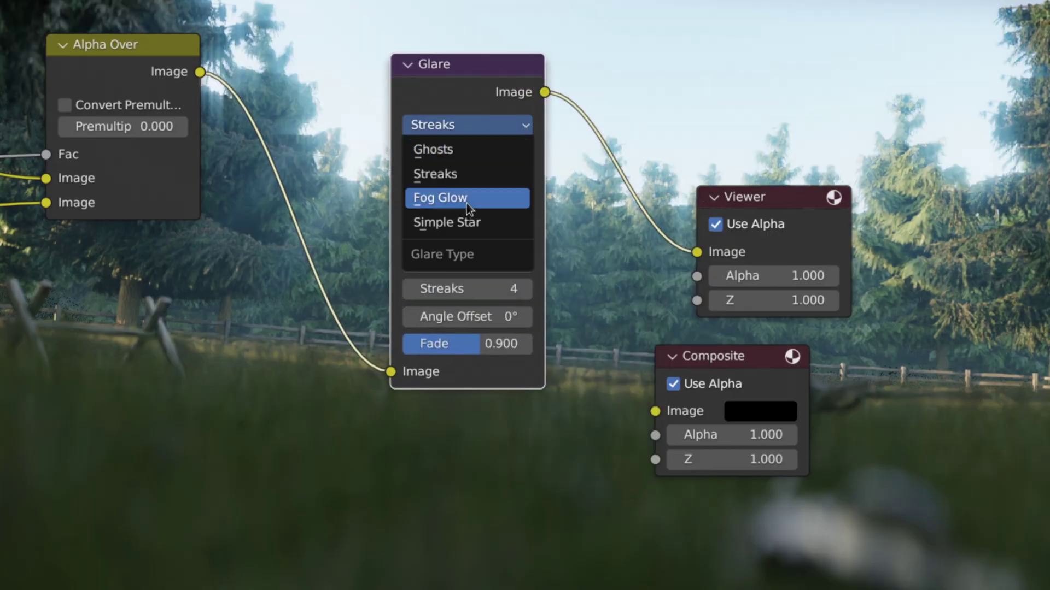
pyautogui.click(467, 203)
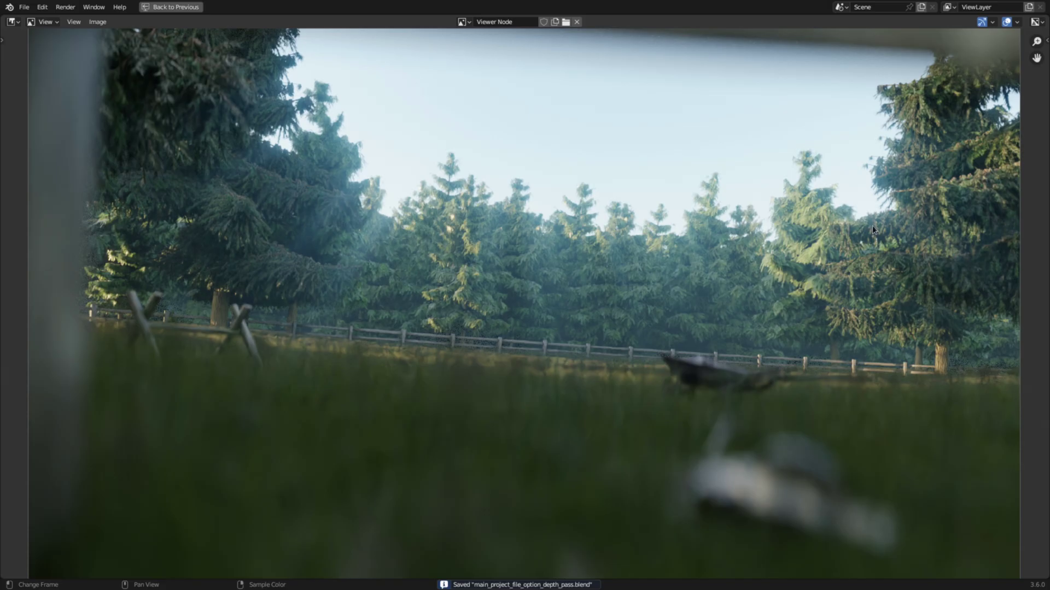